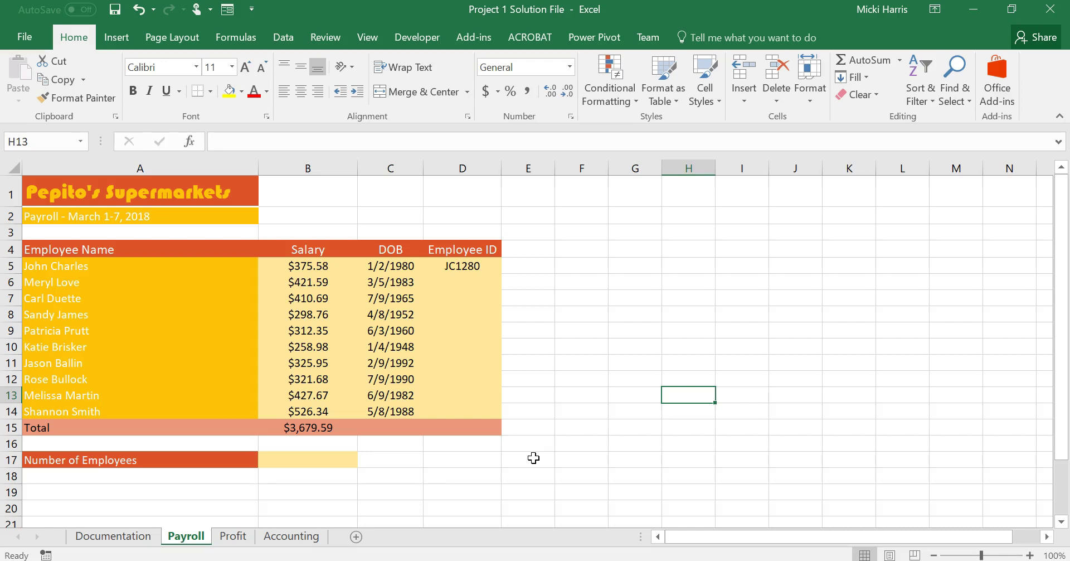
Step: Enter ML3583 in D6 and fill it down through D14 as a numbered series
click(542, 450)
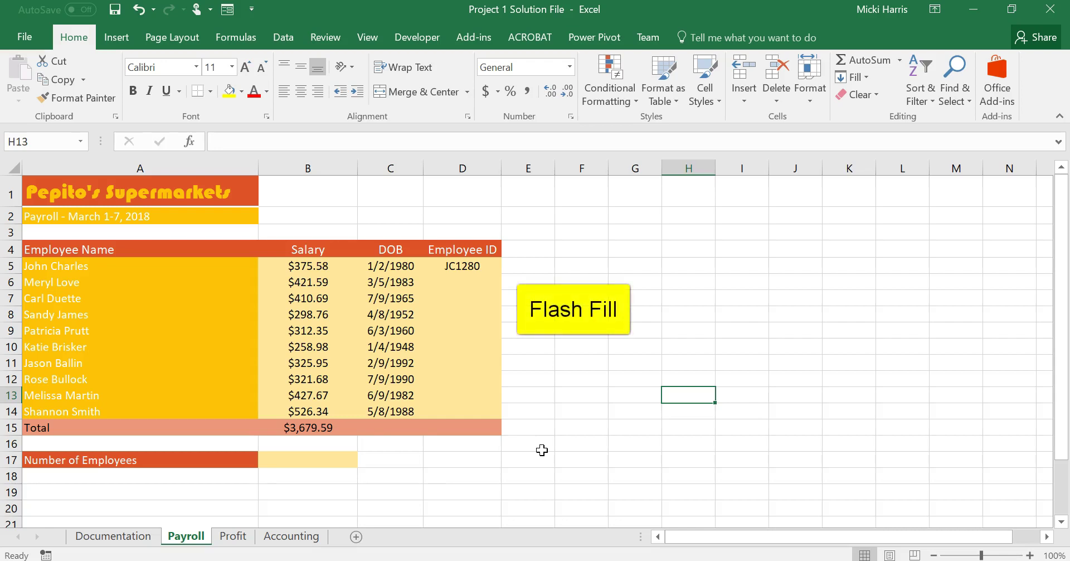
click(474, 282)
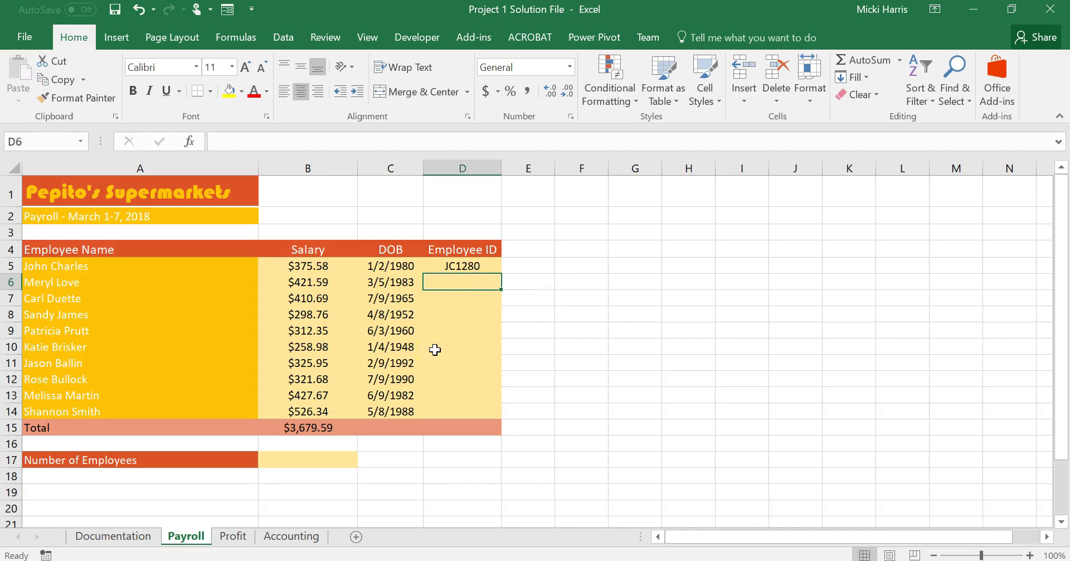
text(ML)
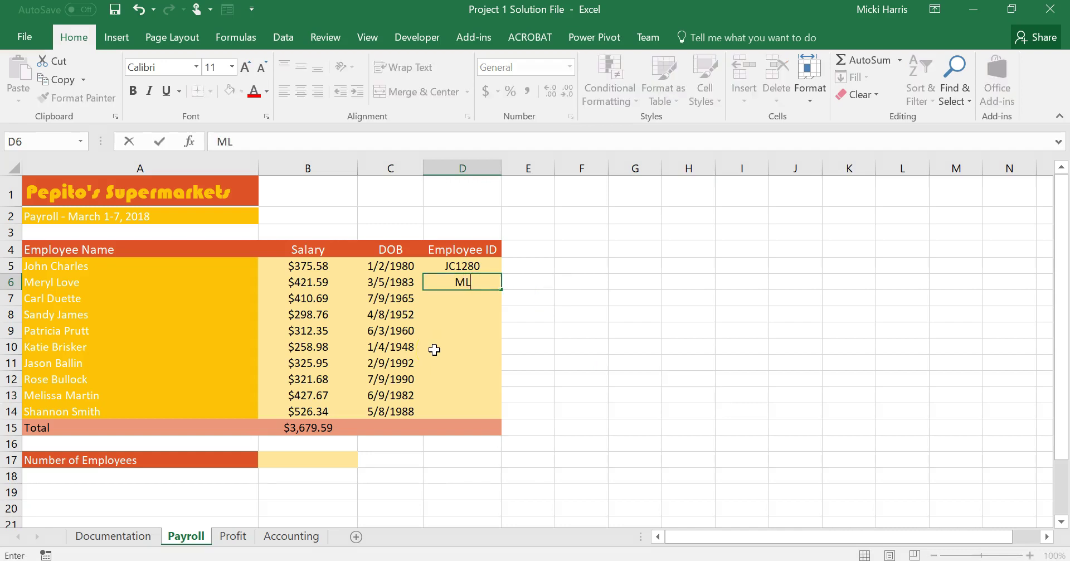
text(3583)
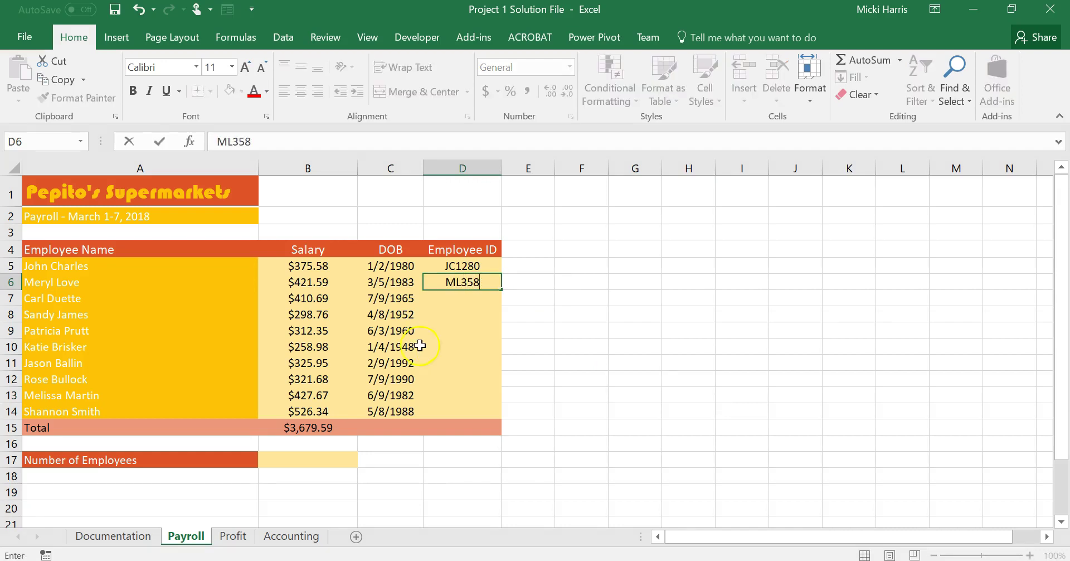
click(284, 302)
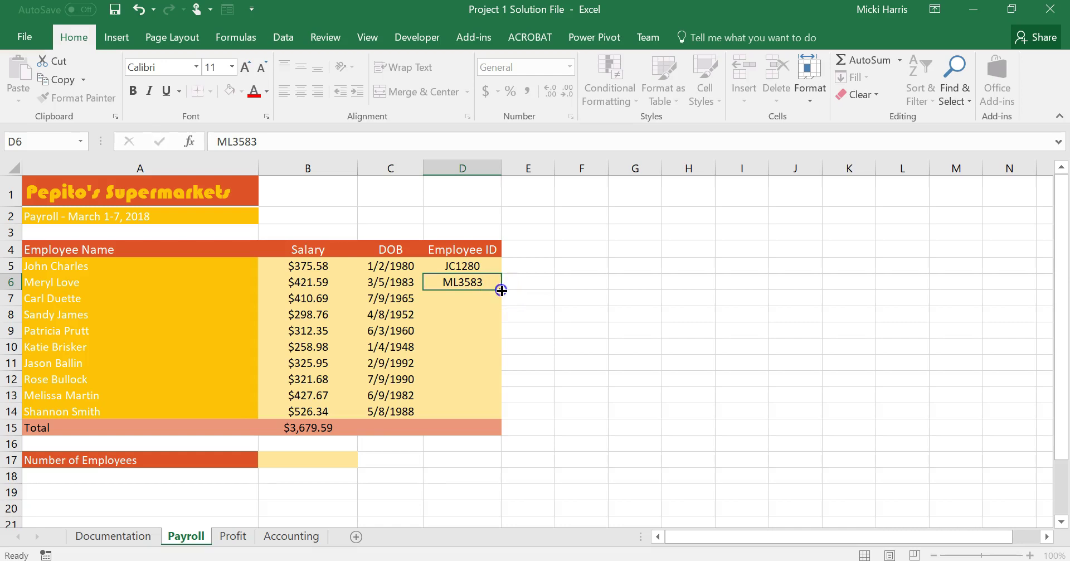
double_click(502, 291)
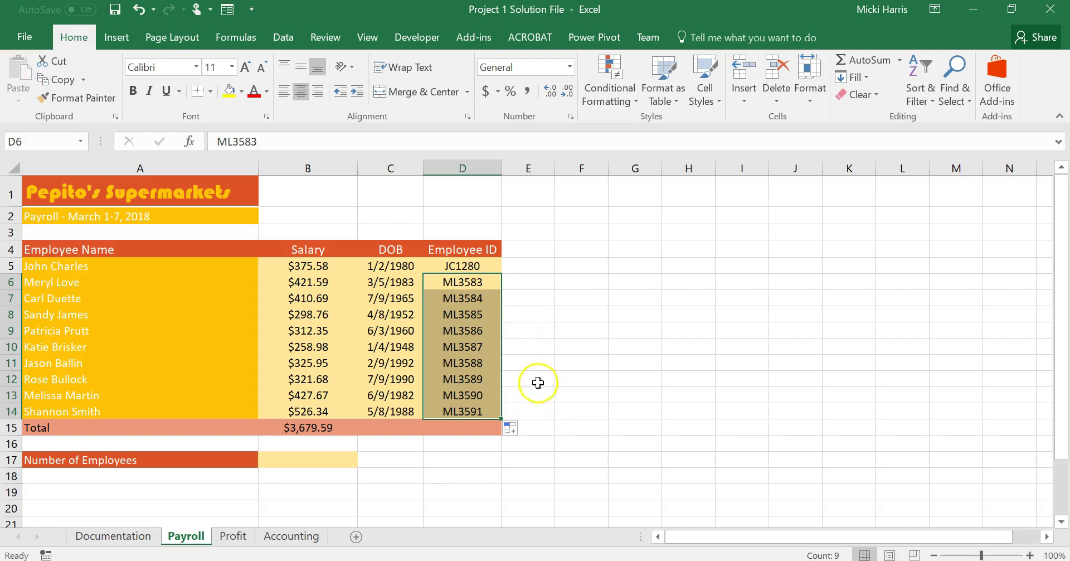
Step: Switch the filled IDs to Flash Fill, producing initials-plus-birthdate IDs from CD7665 to SS5388
click(523, 429)
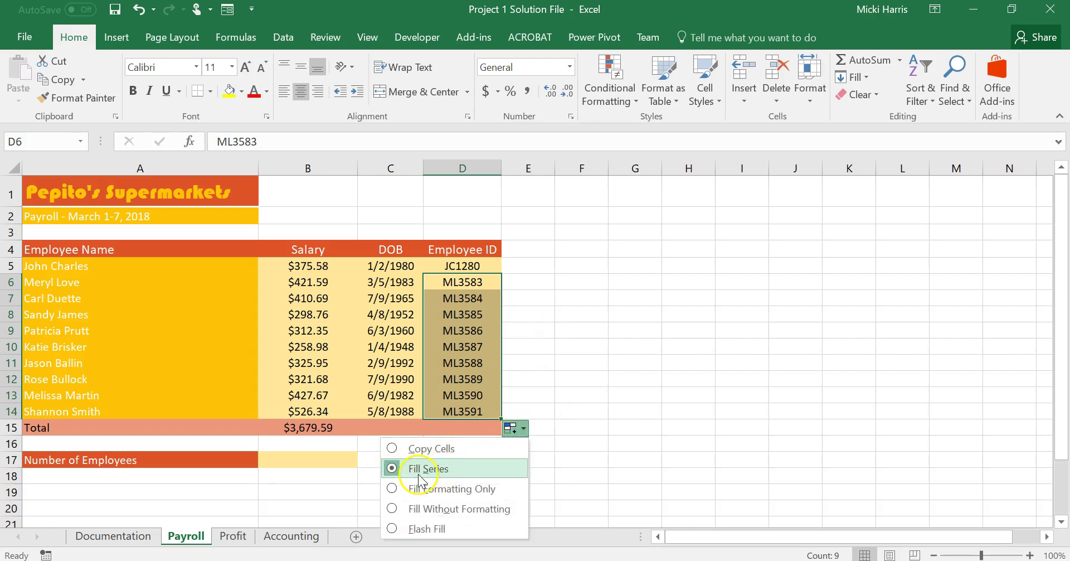
click(421, 528)
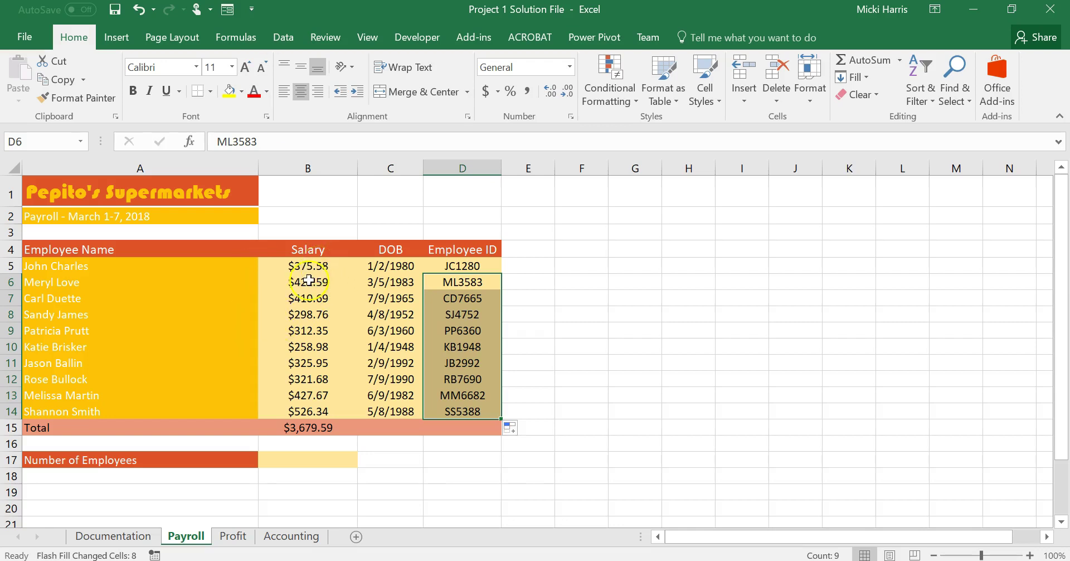
Step: Enter =COUNT(B5:B14) in B17 so the Number of Employees returns 10
click(296, 458)
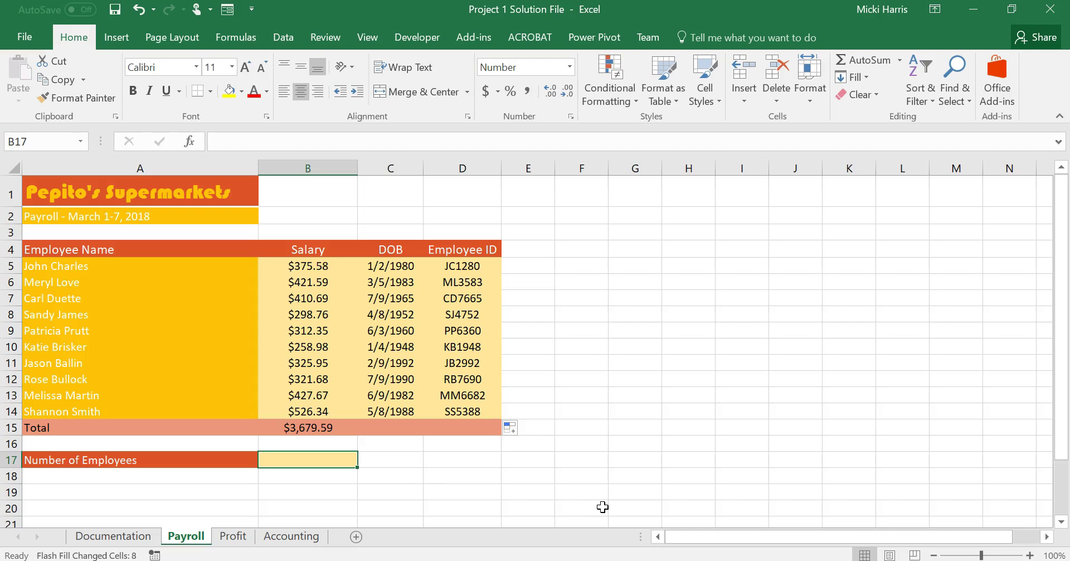
text(=coun)
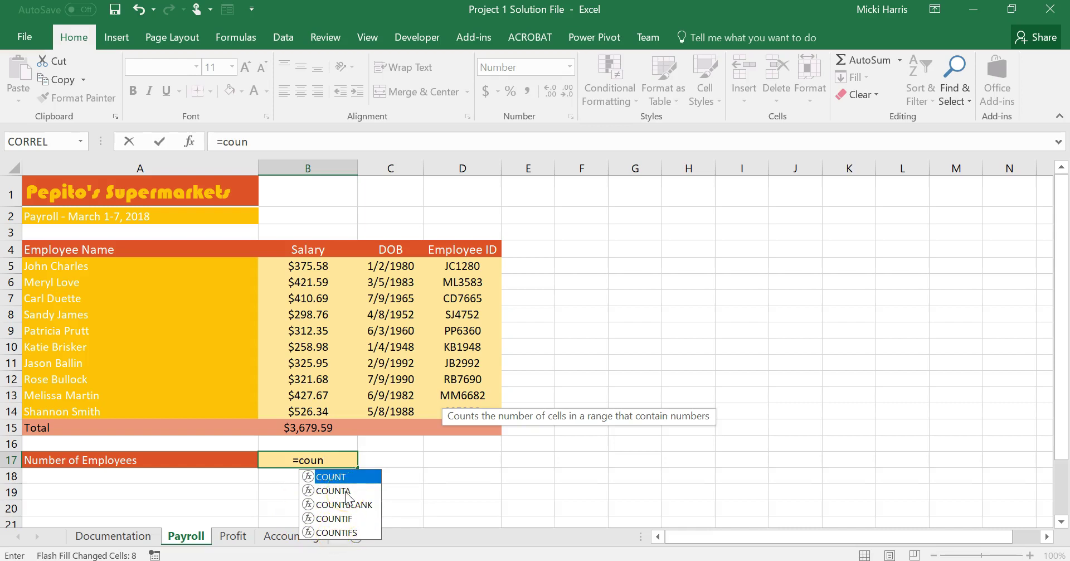
click(332, 479)
double_click(342, 477)
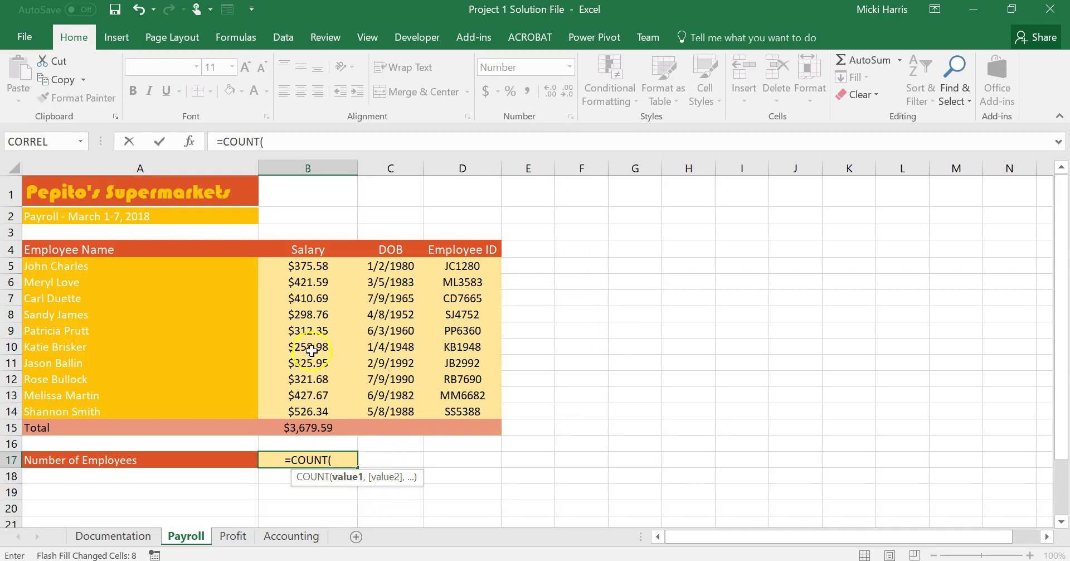
drag(301, 267, 297, 413)
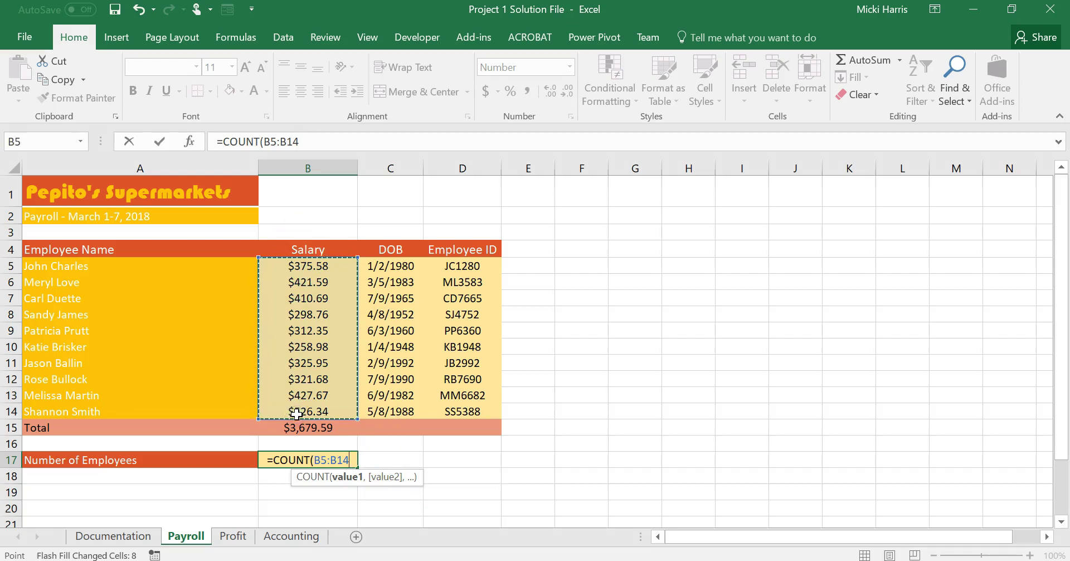
click(361, 279)
key(Return)
click(351, 460)
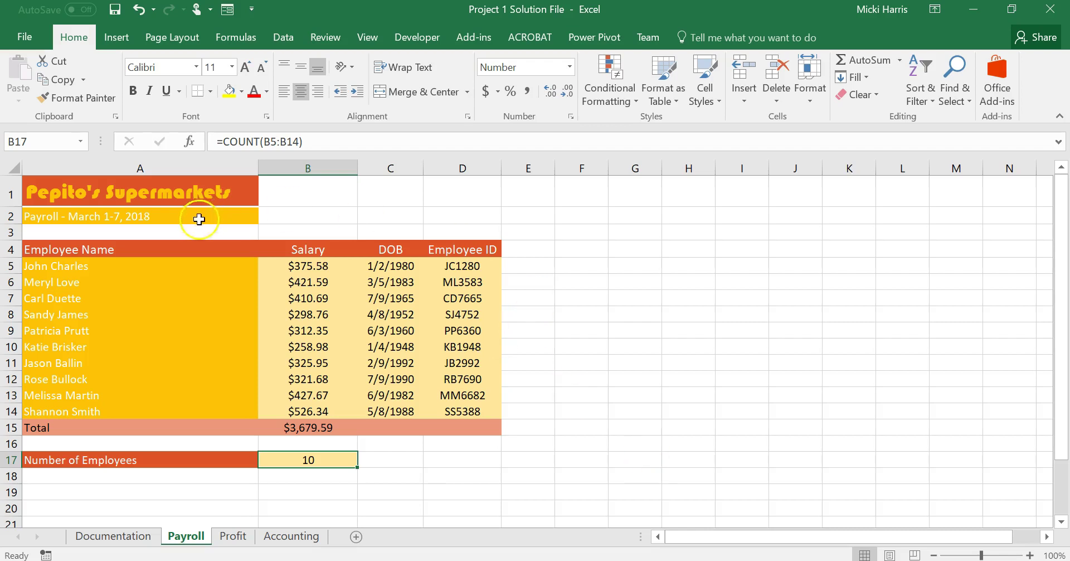
Step: Edit the A2 payroll title in-cell without changing it, then display the Profit sheet
click(162, 216)
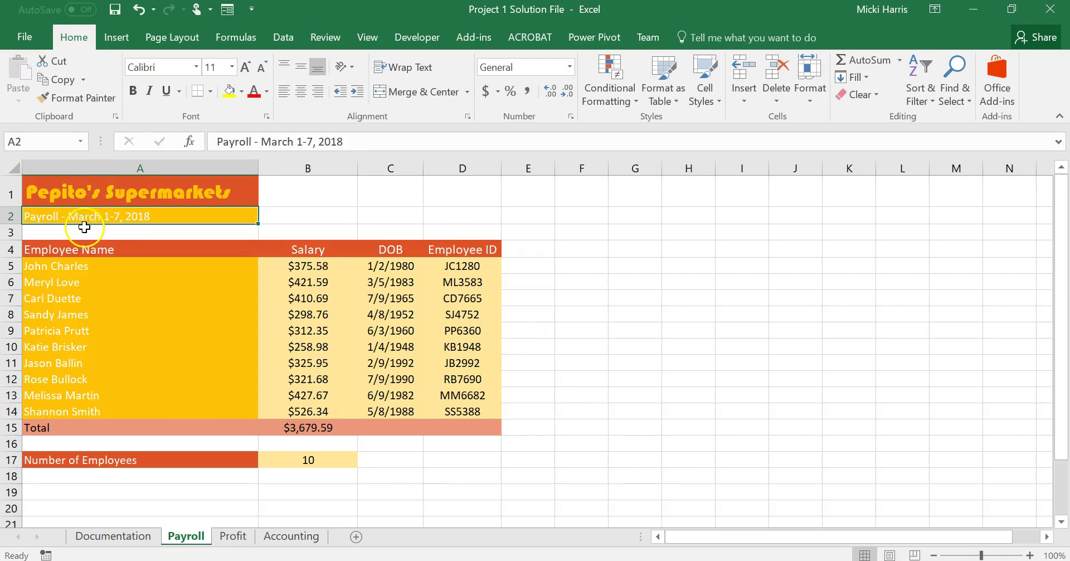
click(360, 142)
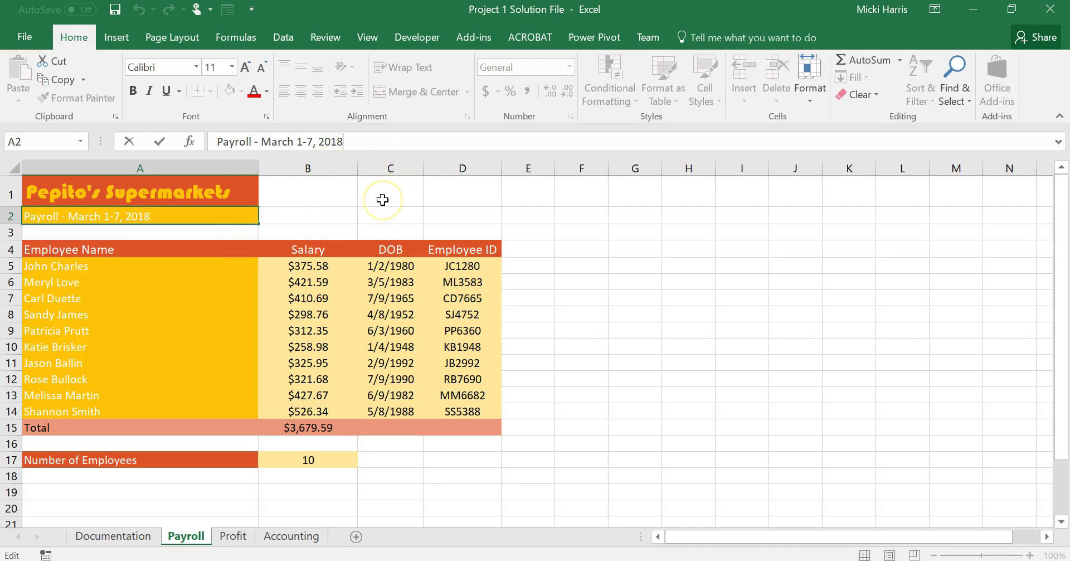
double_click(167, 215)
click(187, 213)
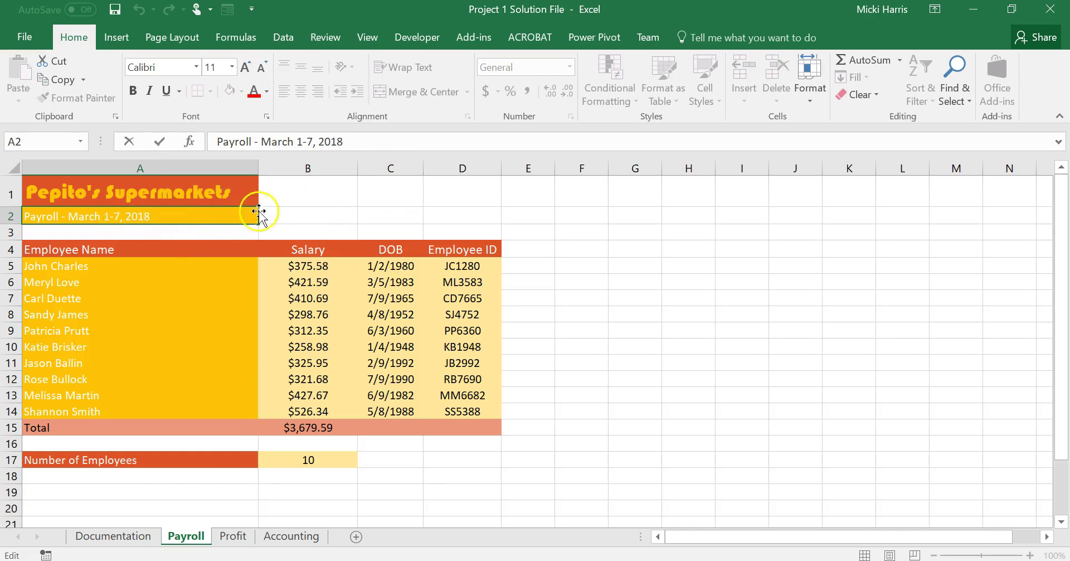
click(306, 217)
click(203, 213)
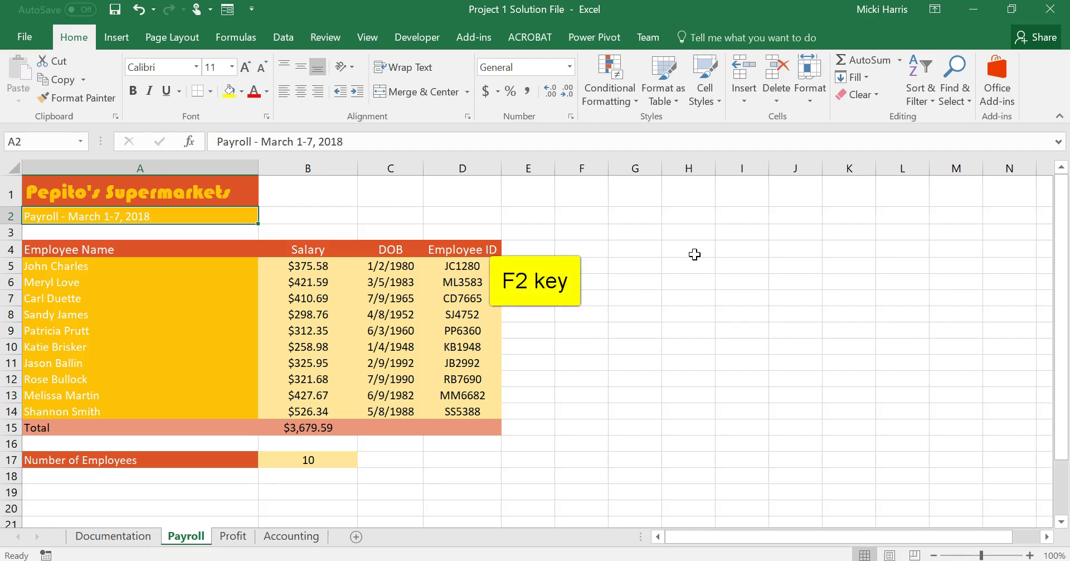
key(F2)
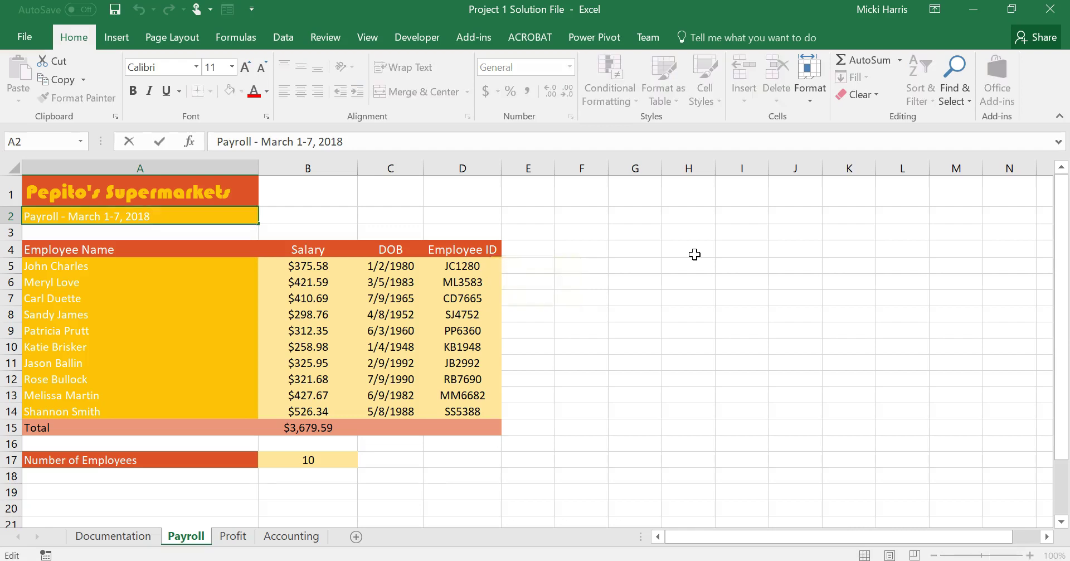
click(157, 216)
click(121, 293)
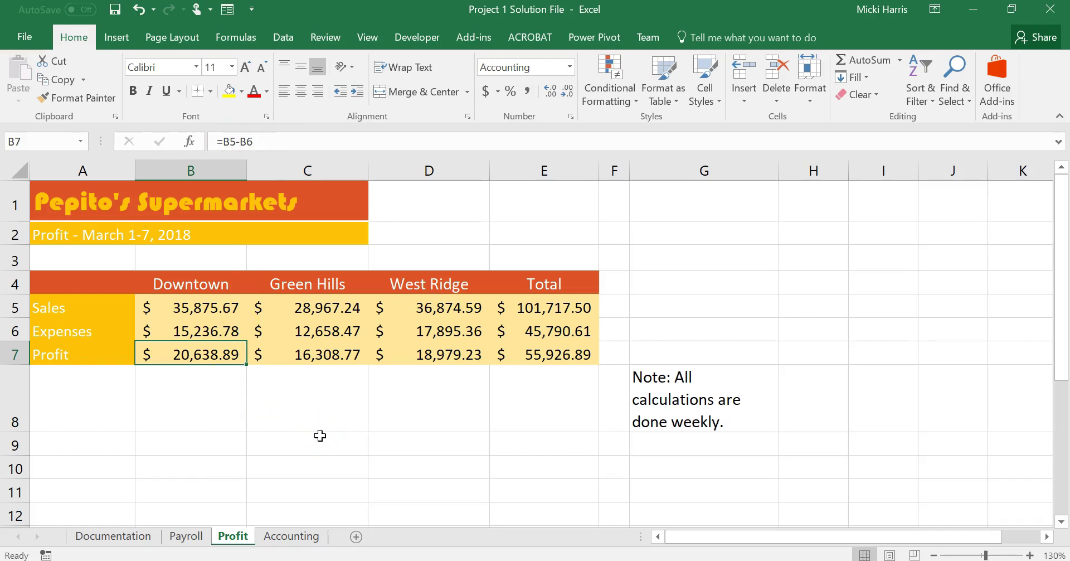
Step: Clear the Green Hills, West Ridge and Total profits in C7:E7
click(312, 410)
drag(334, 356, 529, 350)
key(Delete)
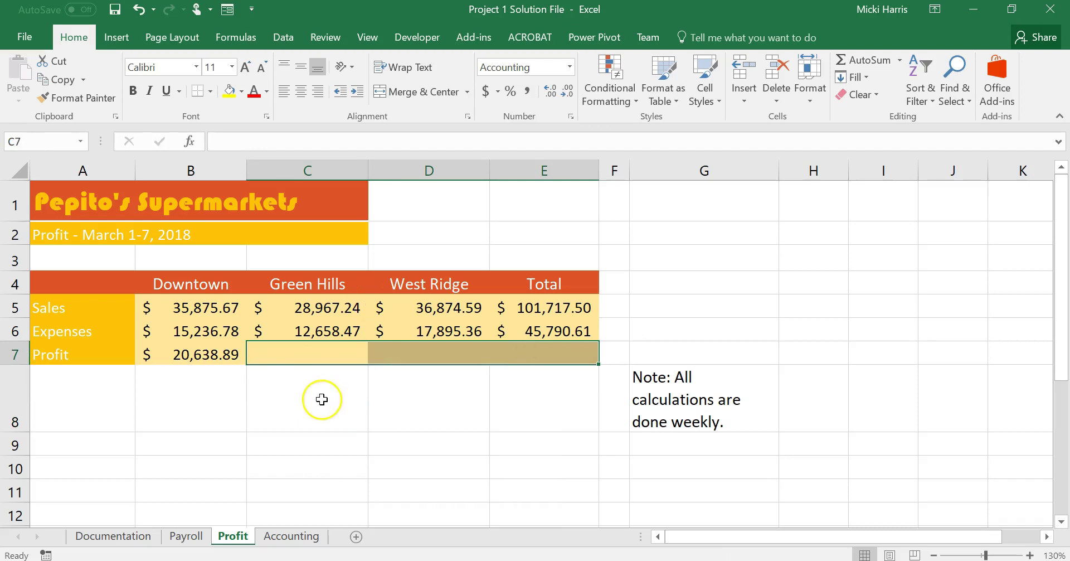
click(318, 398)
Step: Copy B7's =B5-B6 profit formula across to E7 and verify the C7 and D7 formulas
click(220, 360)
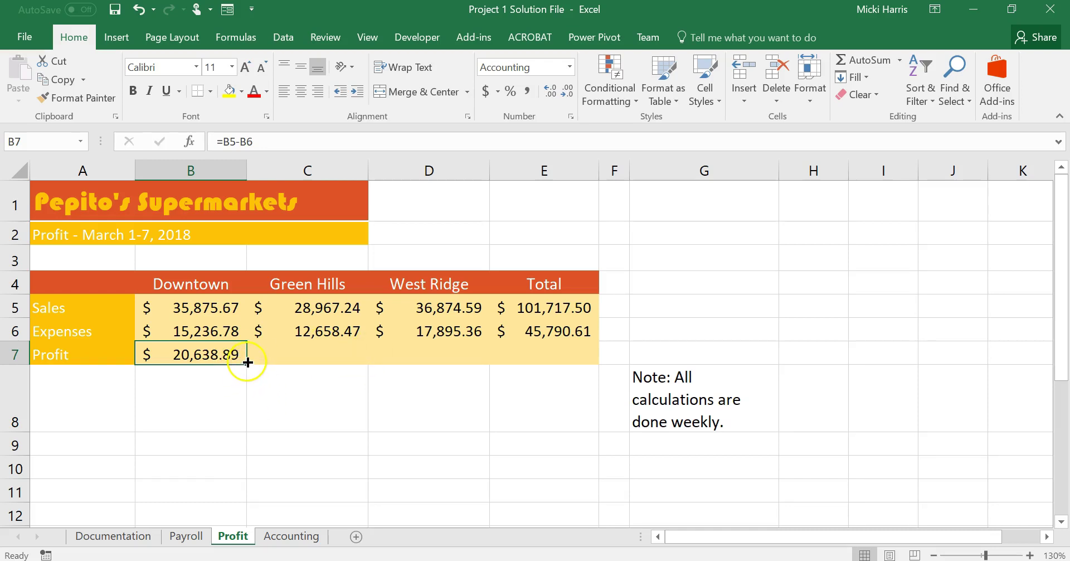
drag(247, 365, 574, 352)
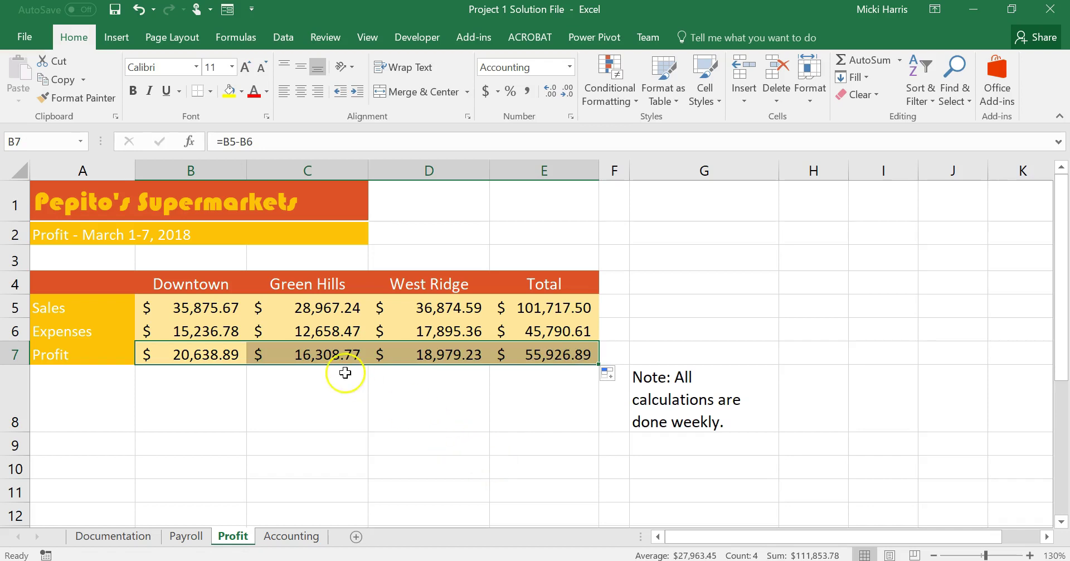
click(187, 357)
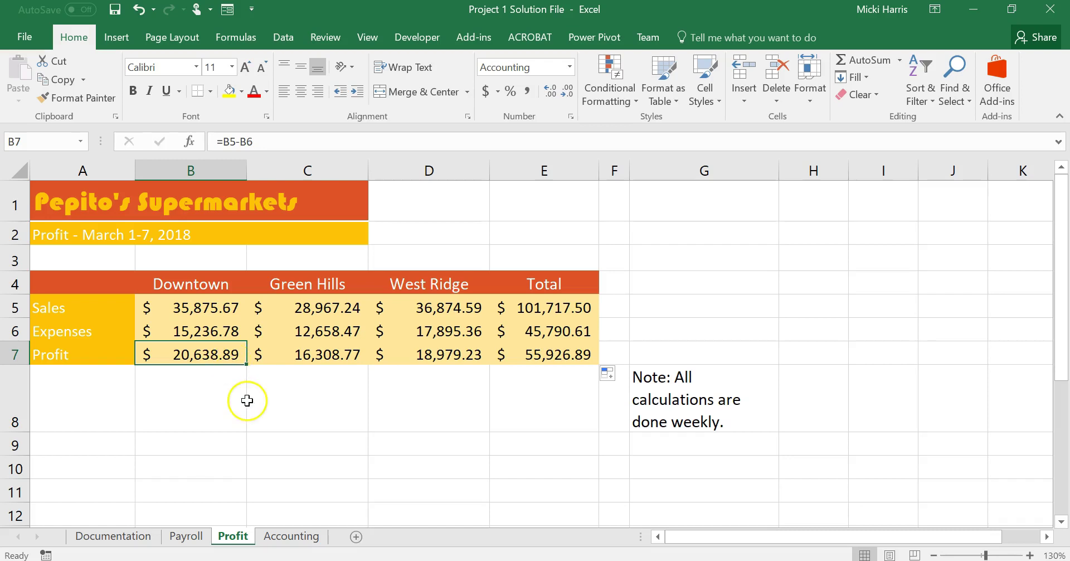
click(350, 352)
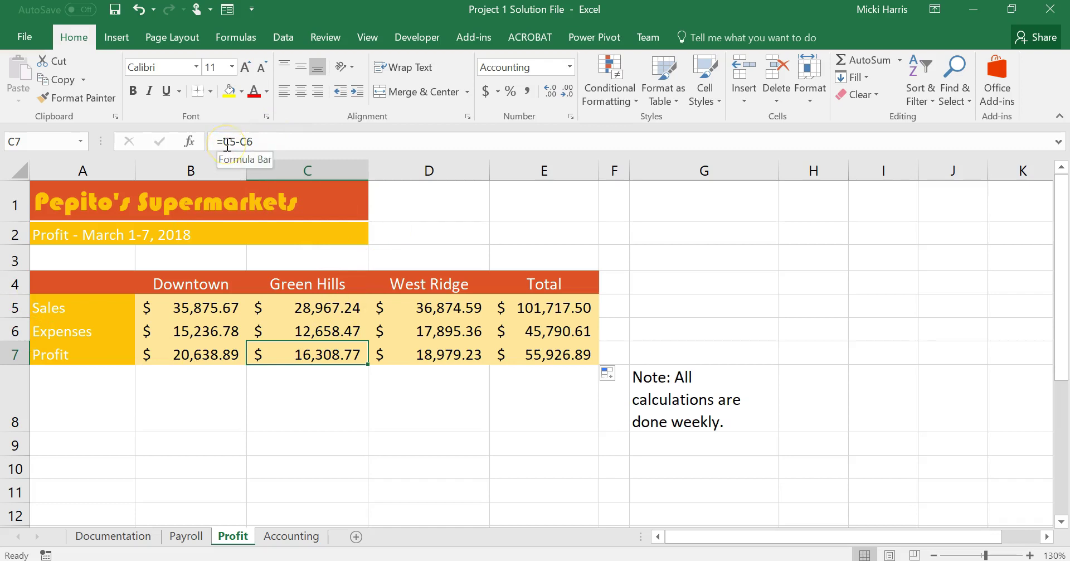
click(438, 354)
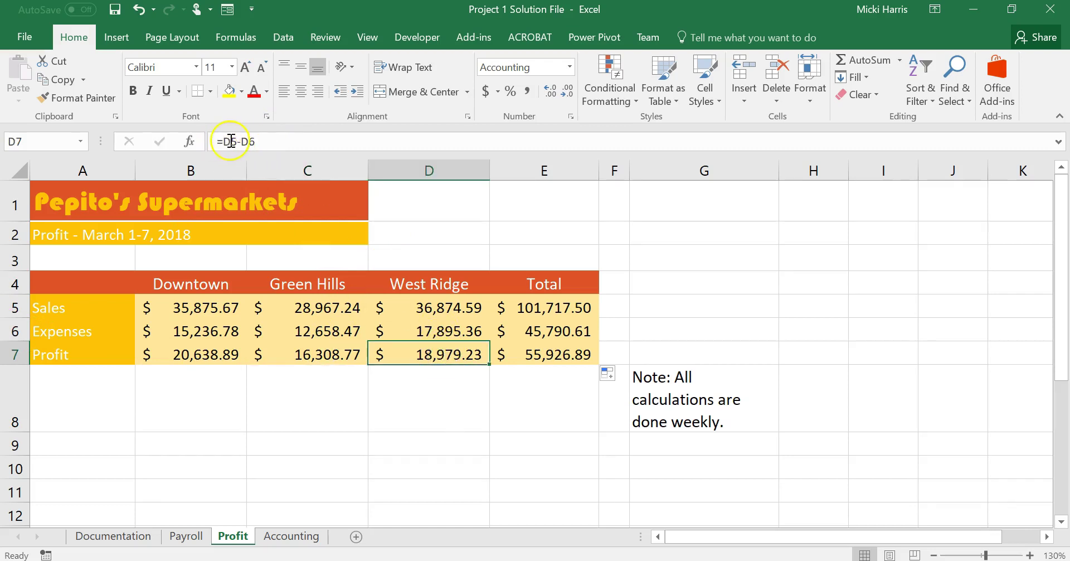